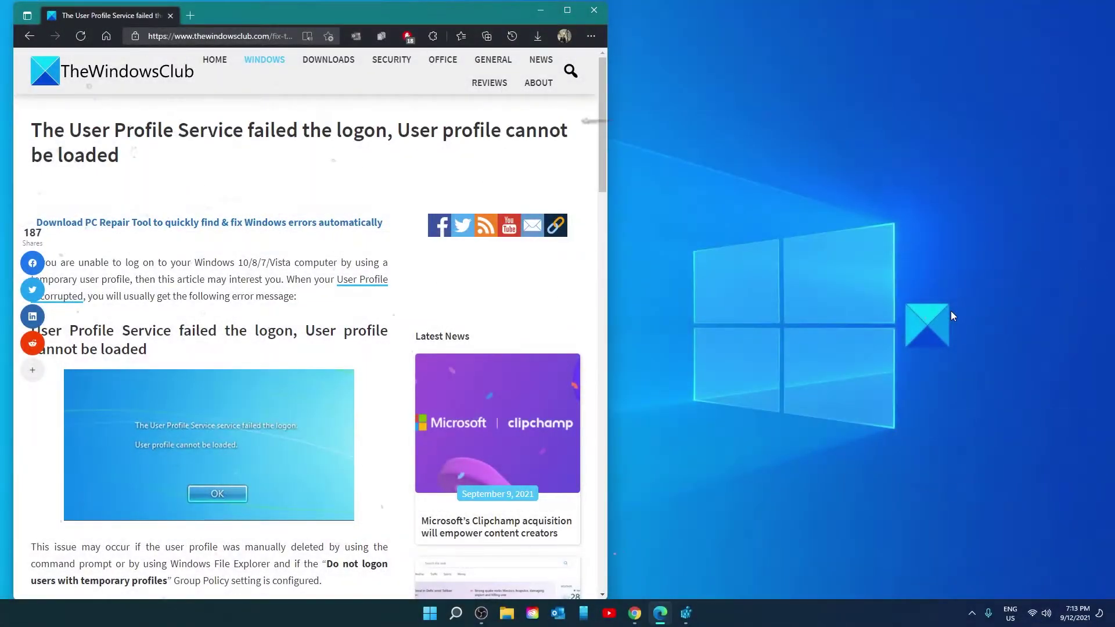
- Launch regedit and expand HKEY_LOCAL_MACHINE\SOFTWARE\Microsoft\Windows NT\CurrentVersion to reveal ProfileList
click(456, 614)
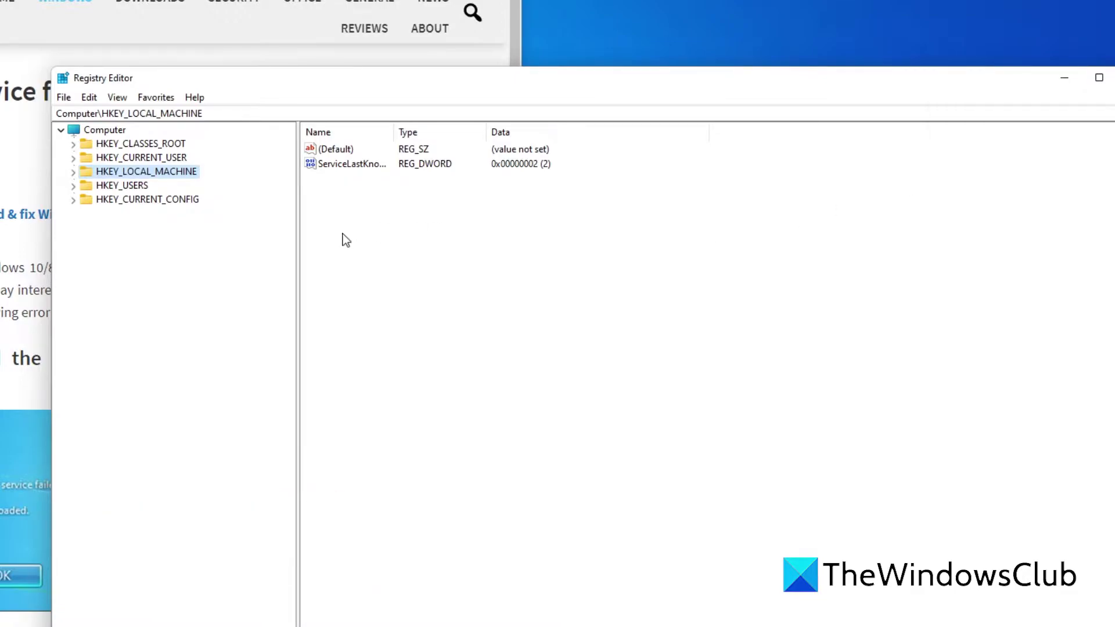
click(73, 173)
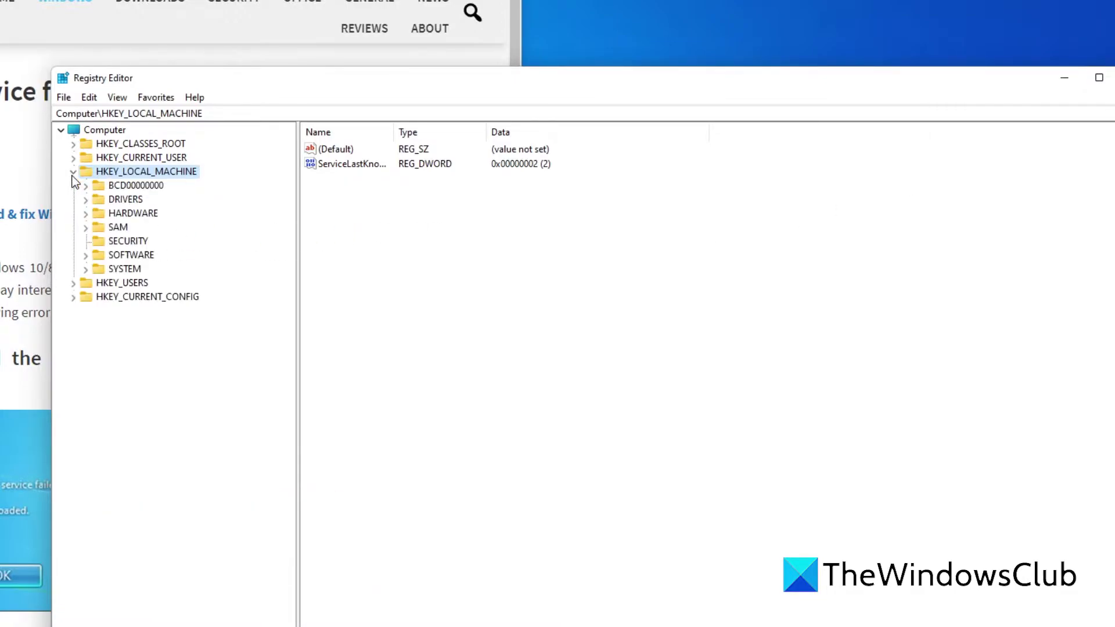
click(85, 255)
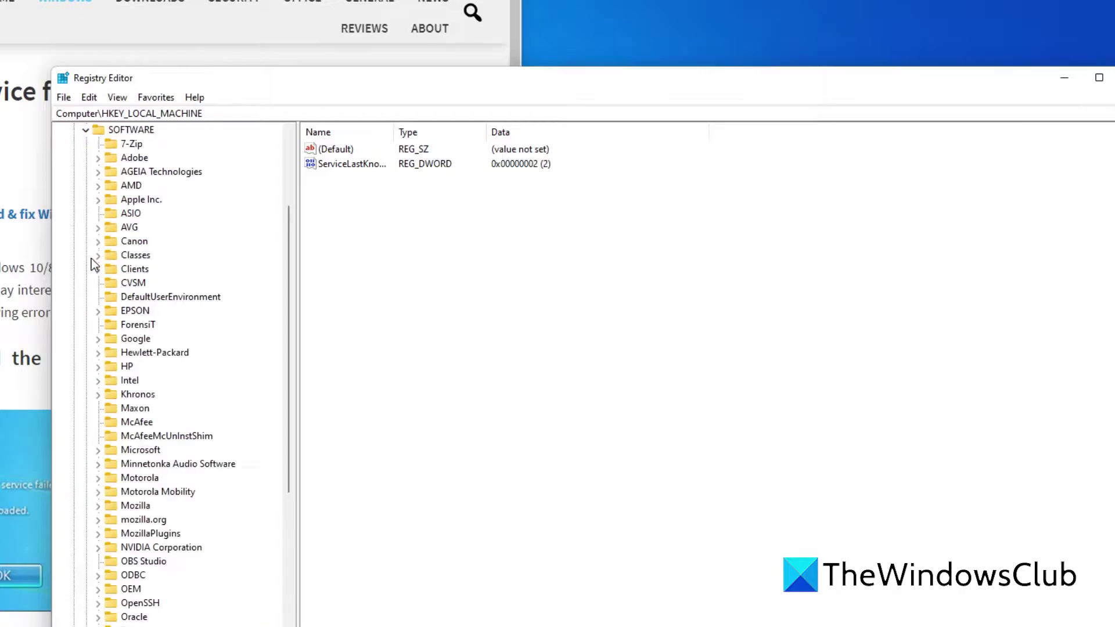
click(98, 449)
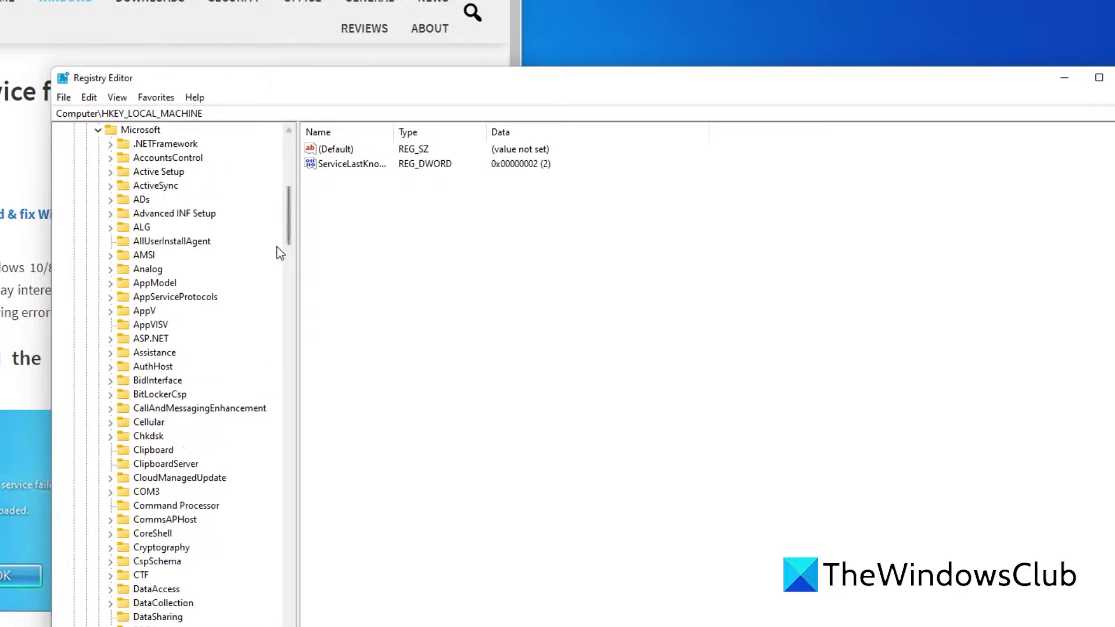
drag(287, 231, 286, 558)
click(111, 465)
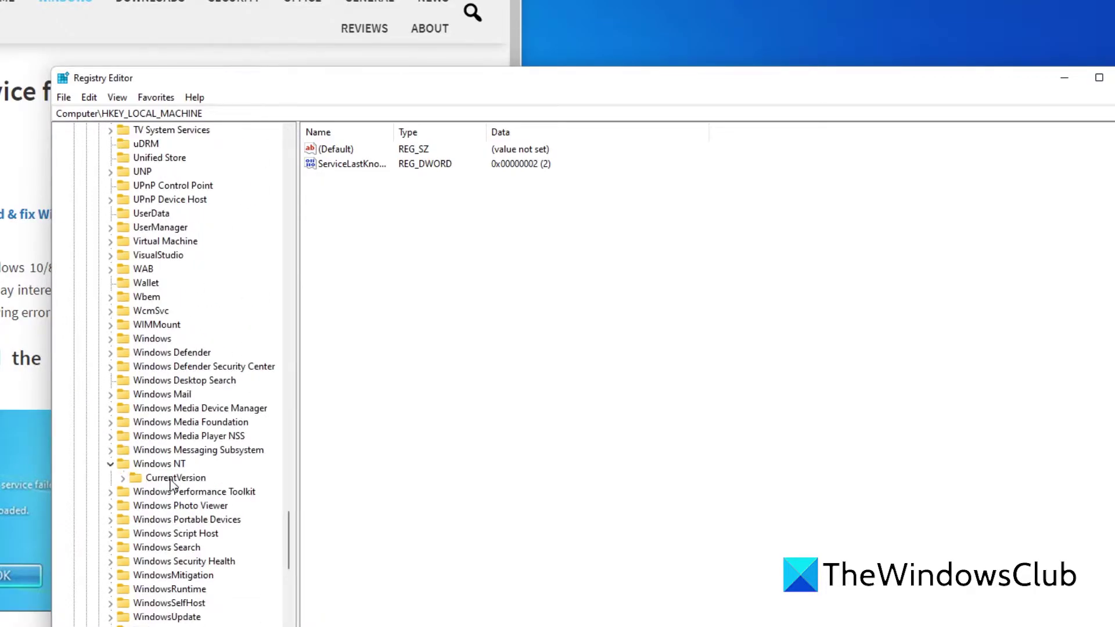
click(170, 479)
click(123, 479)
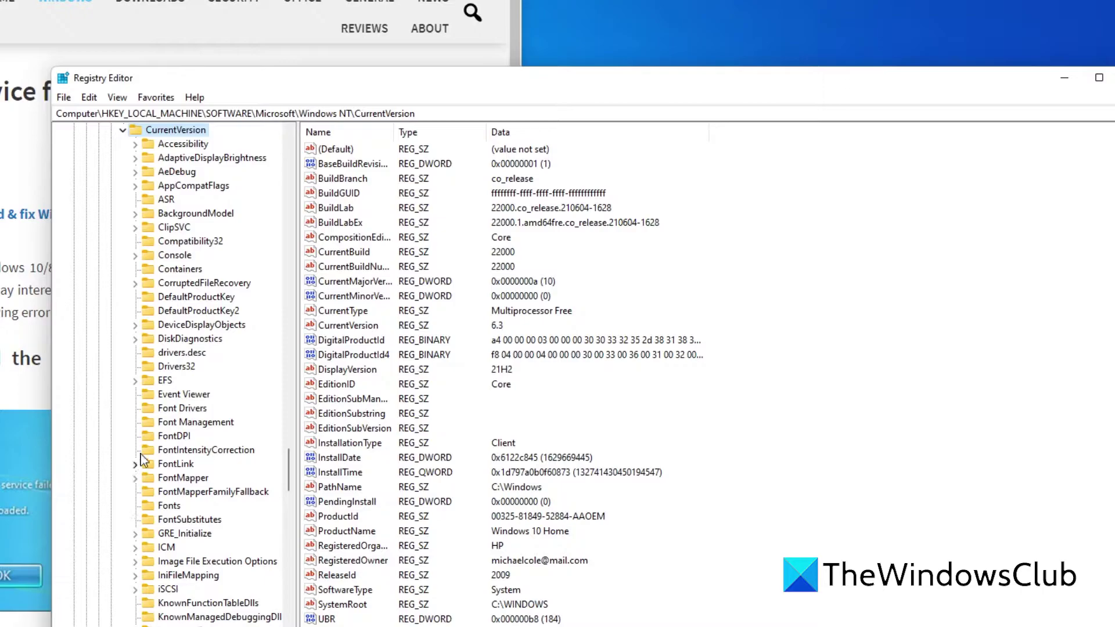
drag(288, 478, 288, 520)
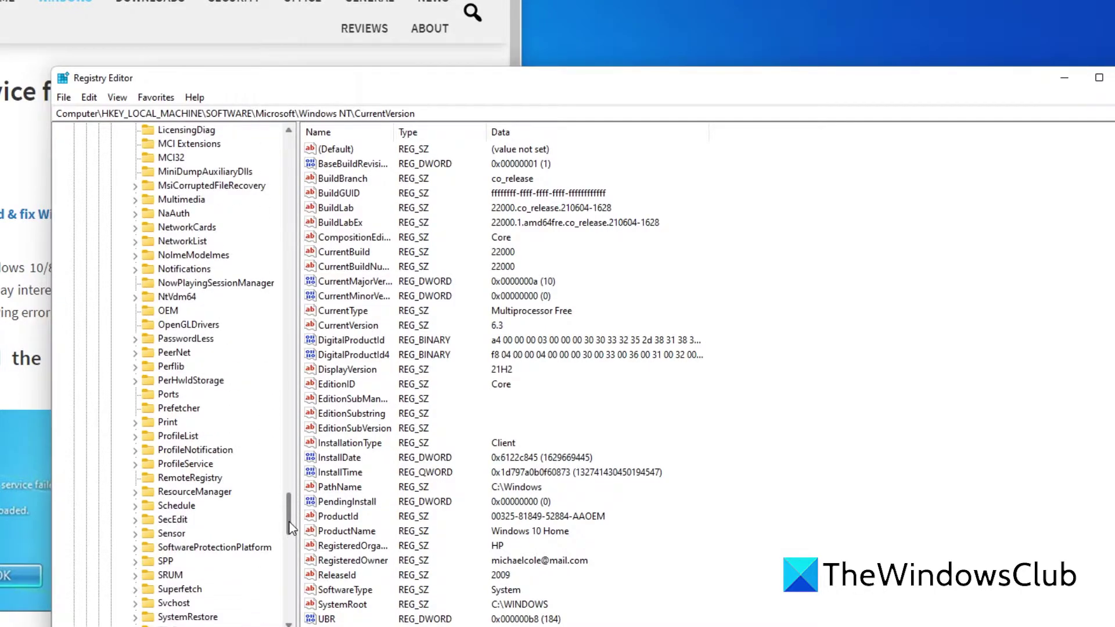
- Under ProfileList, open the S-1-5-21 key's ProfileImagePath value and copy its path data
click(136, 437)
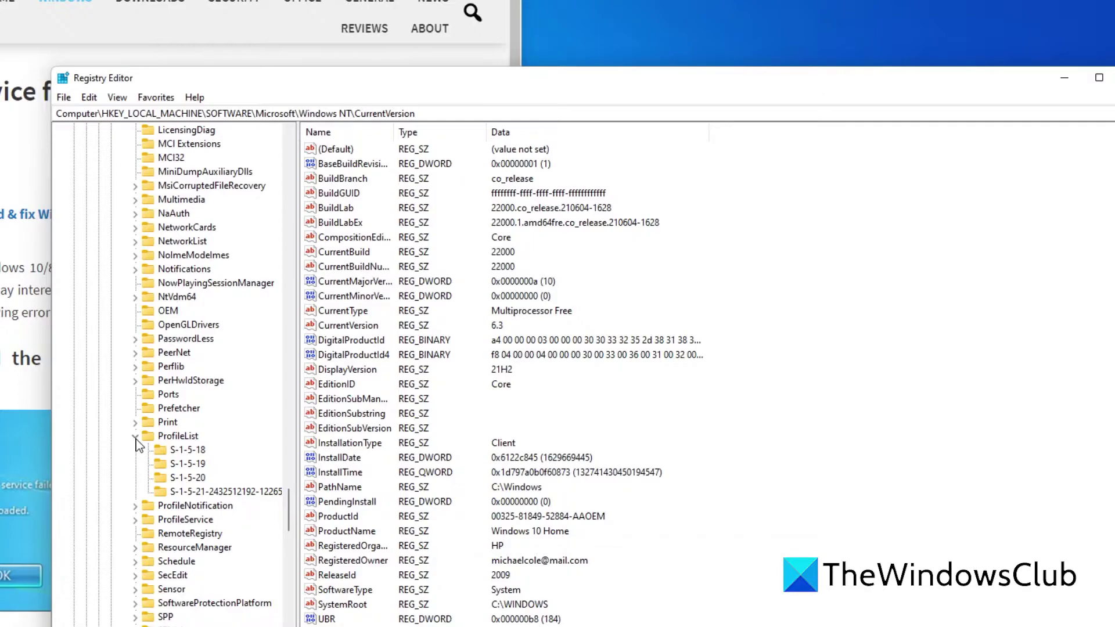
click(196, 493)
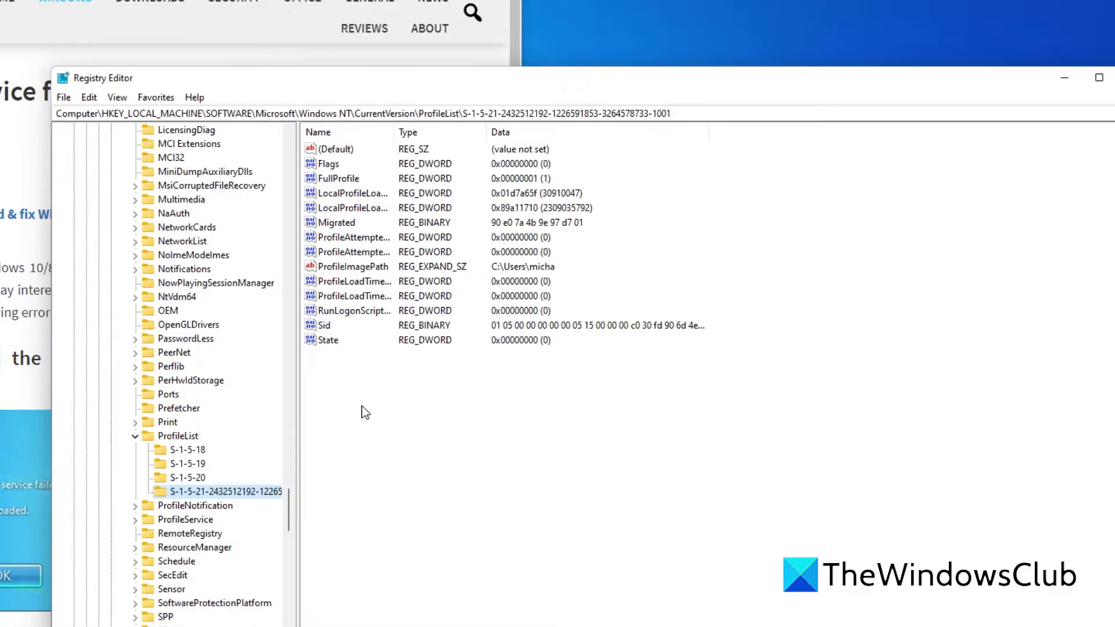
double_click(331, 270)
key(super+c)
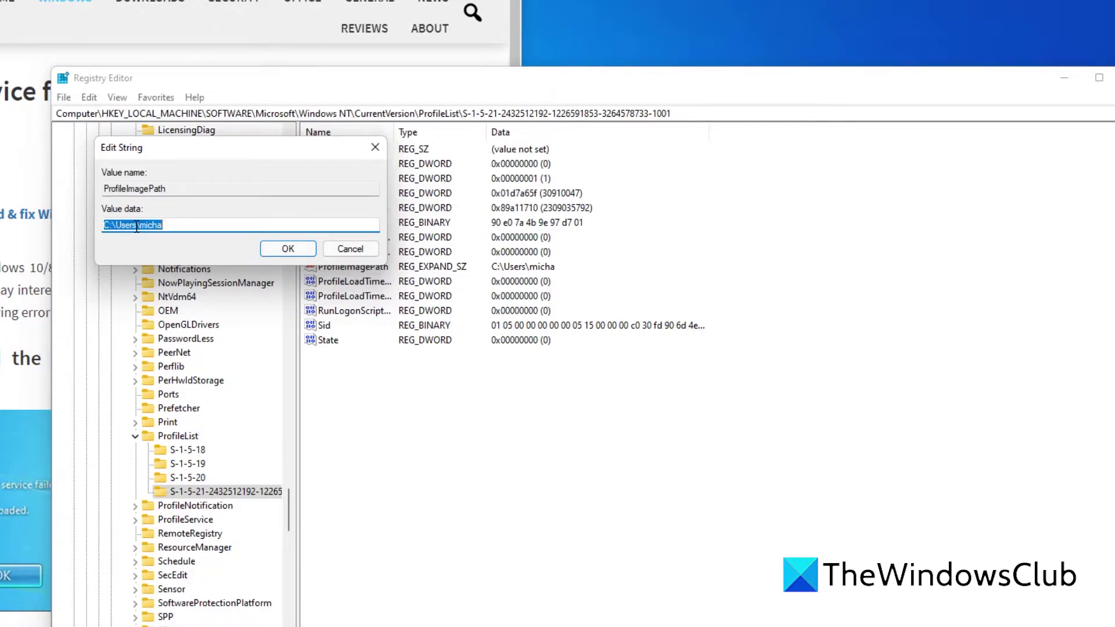
right_click(136, 227)
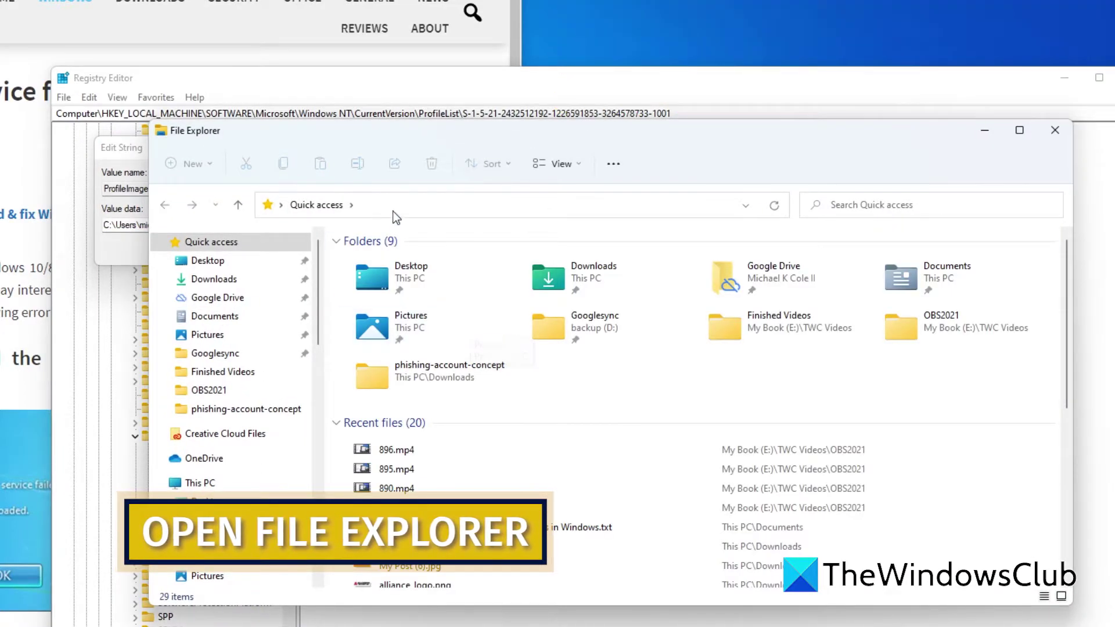
- Paste the copied ProfileImagePath into File Explorer's address bar and navigate to that profile folder
click(393, 206)
right_click(393, 211)
click(418, 279)
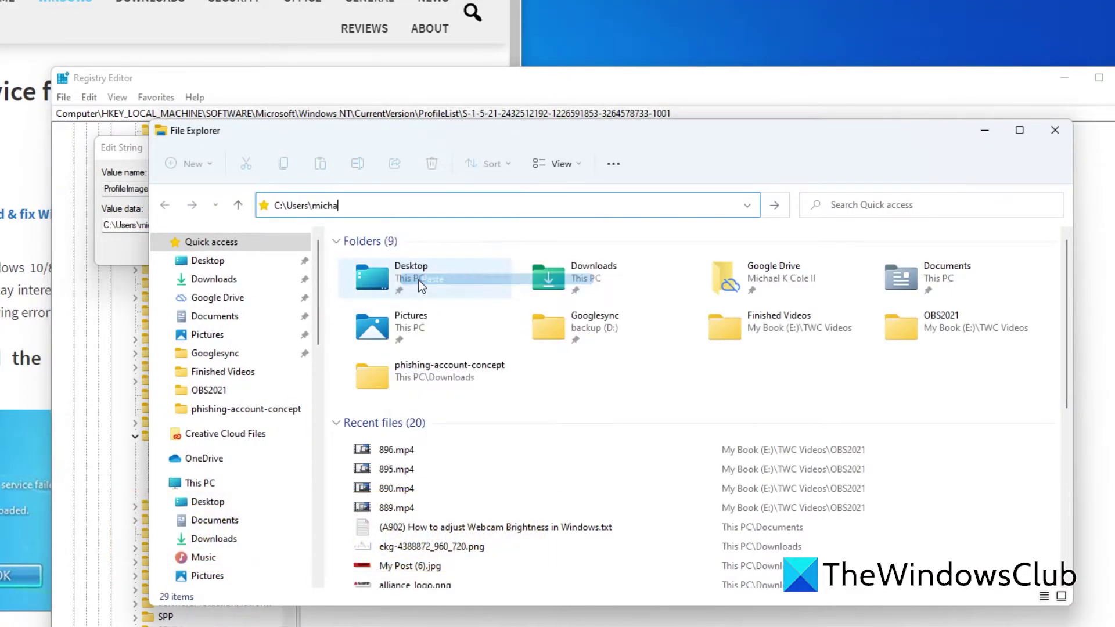
key(Return)
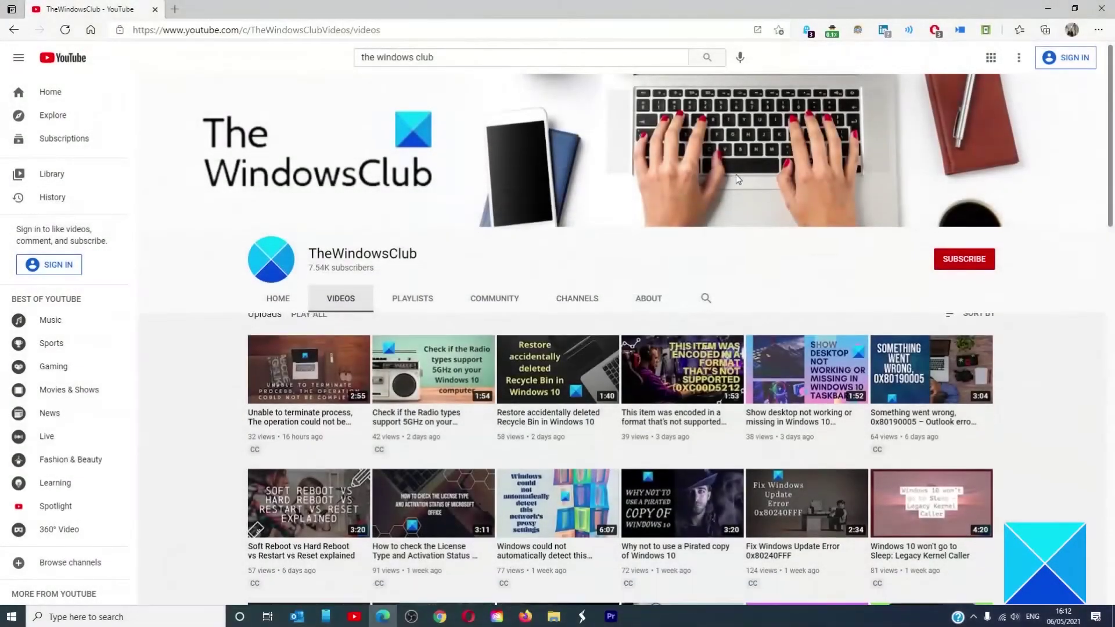
scroll(737, 174, down, 4)
scroll(736, 179, down, 3)
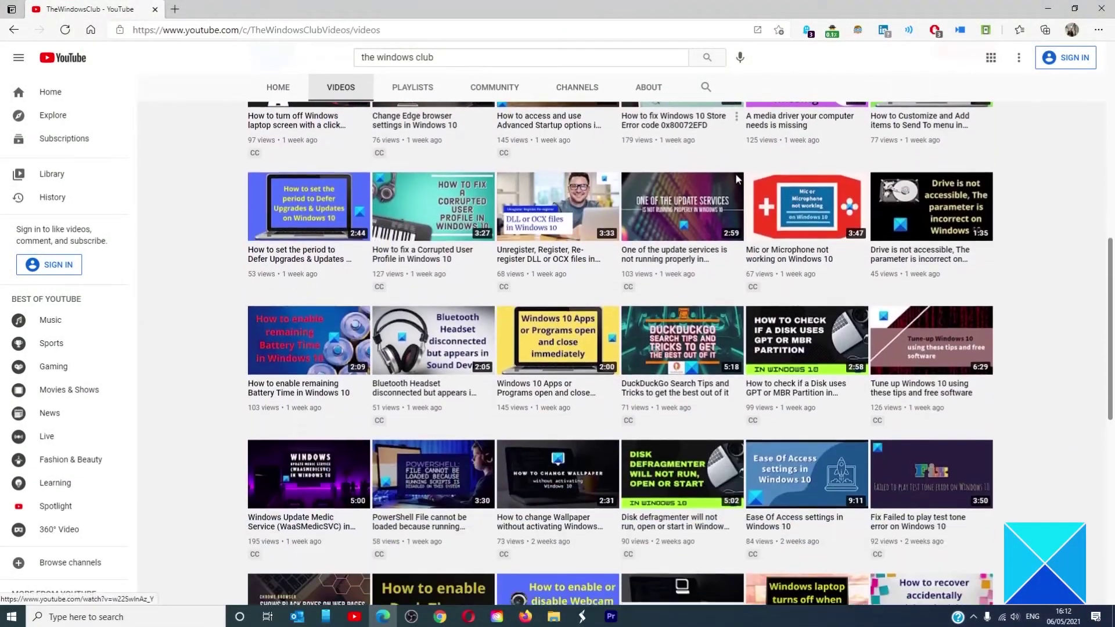
scroll(735, 179, down, 2)
scroll(736, 179, down, 2)
scroll(736, 179, down, 1)
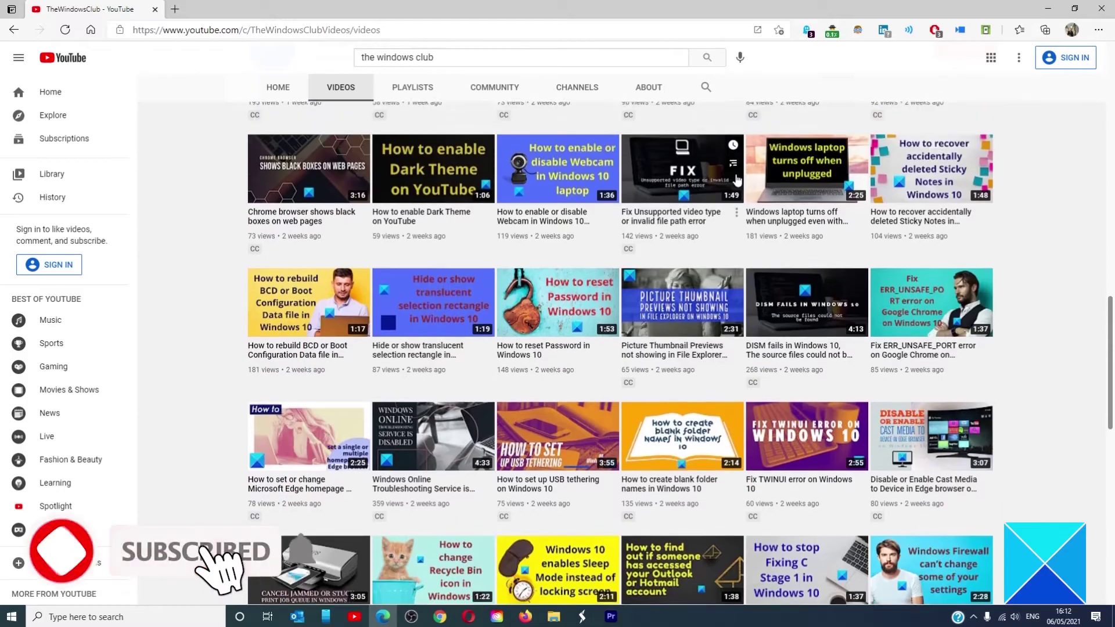
scroll(736, 179, up, 4)
scroll(736, 179, up, 3)
scroll(736, 179, up, 4)
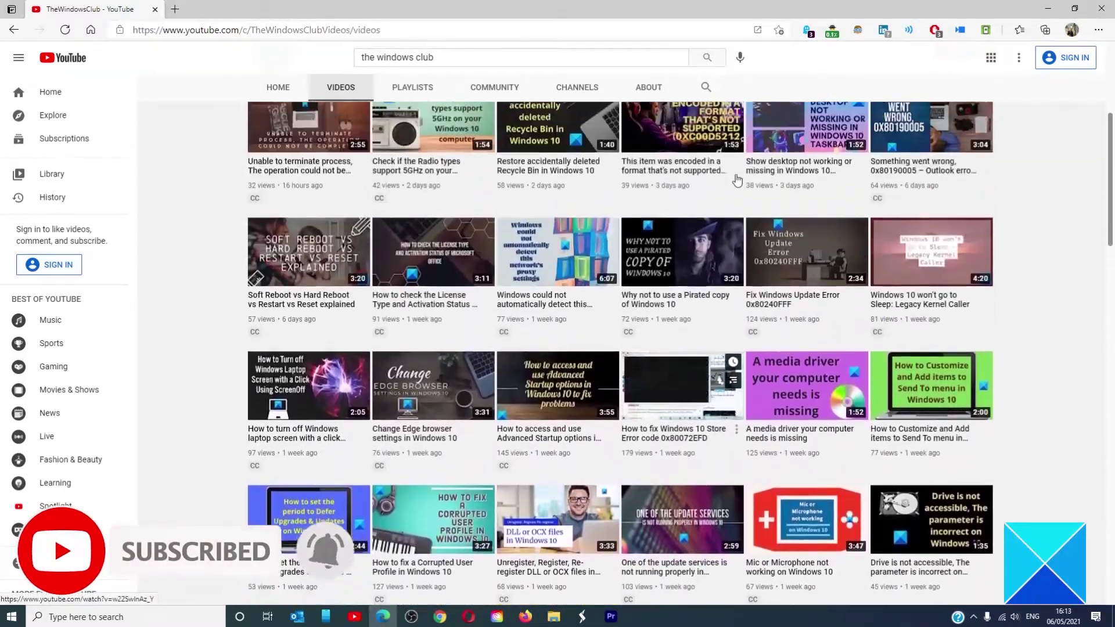